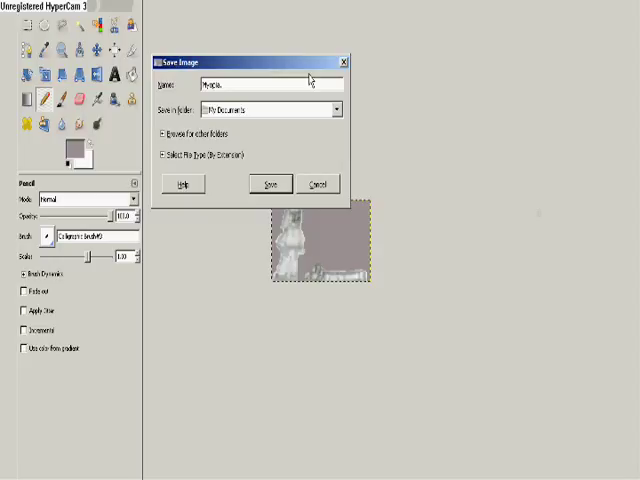
text(x)
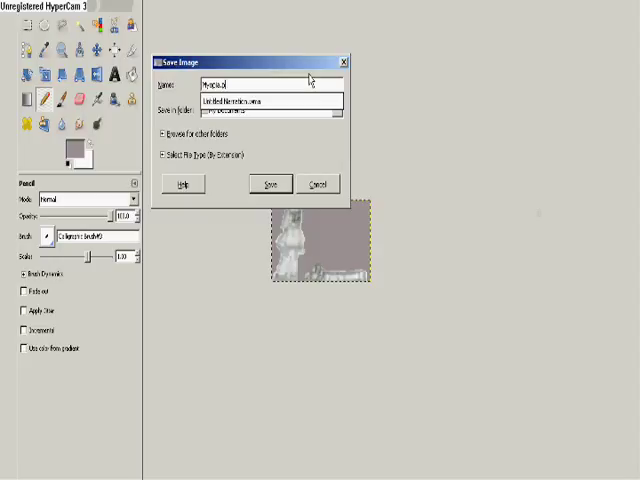
text(cf)
Save the colored character image as Myopia.pcx.
click(272, 184)
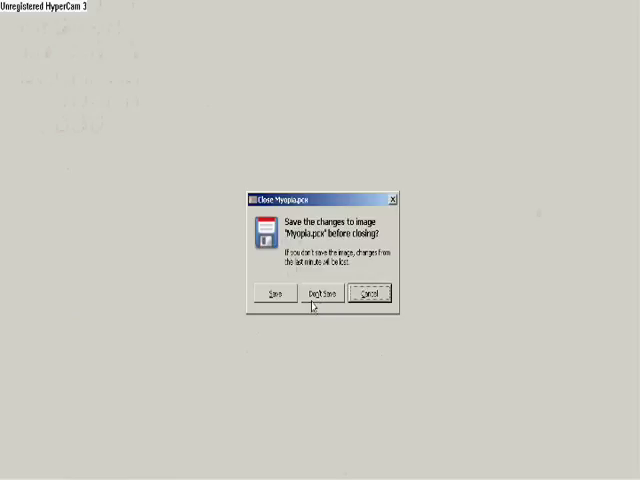
Close Myopia.pcx without saving further changes, leaving the pencil sprite sheet showing.
click(322, 294)
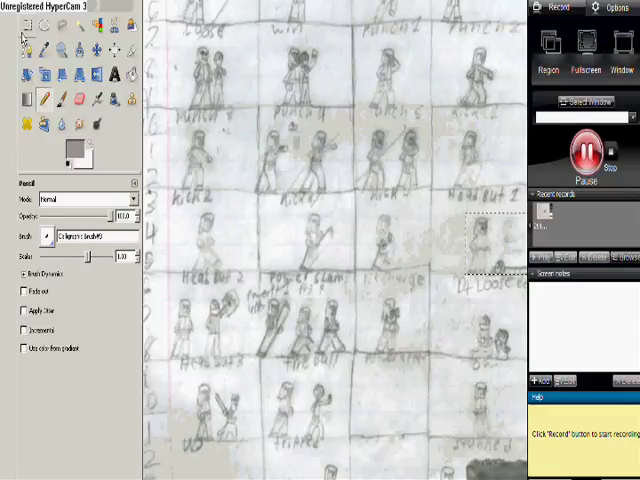
Switch to the Rectangle Select tool with the R shortcut.
key(r)
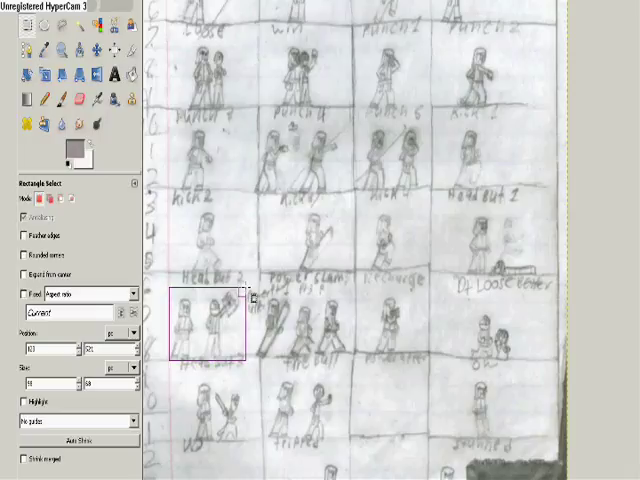
Box in the 'Heal But 2' pose and copy it from the right-click menu.
drag(252, 296, 240, 293)
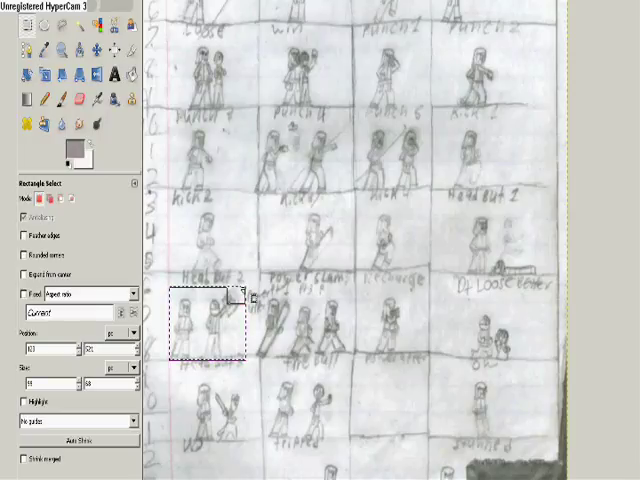
right_click(196, 324)
mouse_move(216, 352)
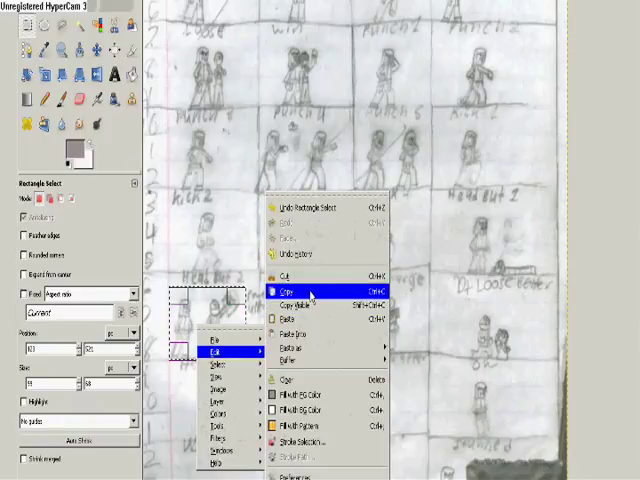
click(310, 292)
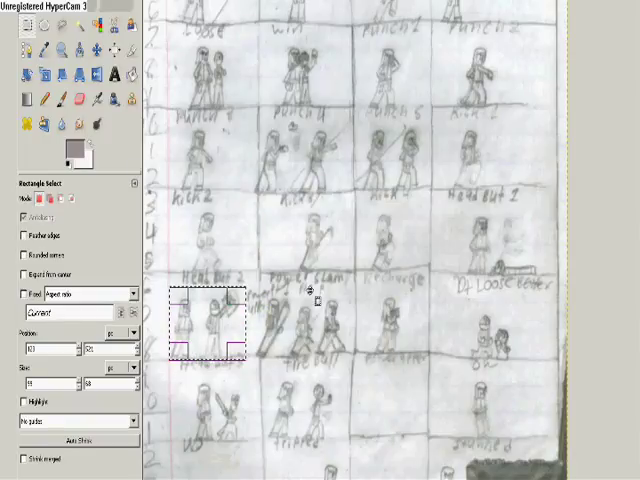
right_click(210, 345)
mouse_move(225, 346)
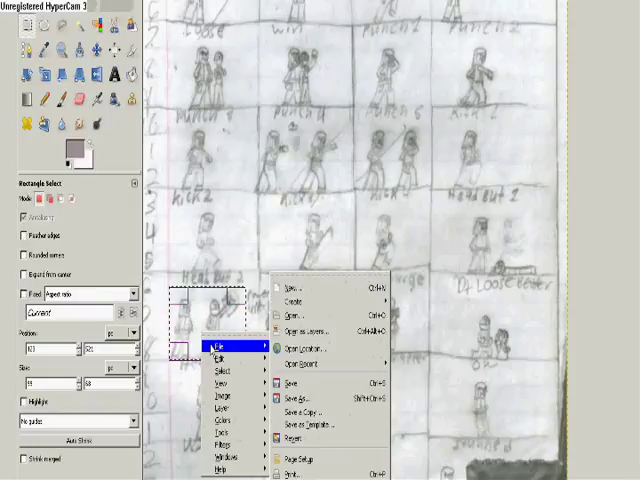